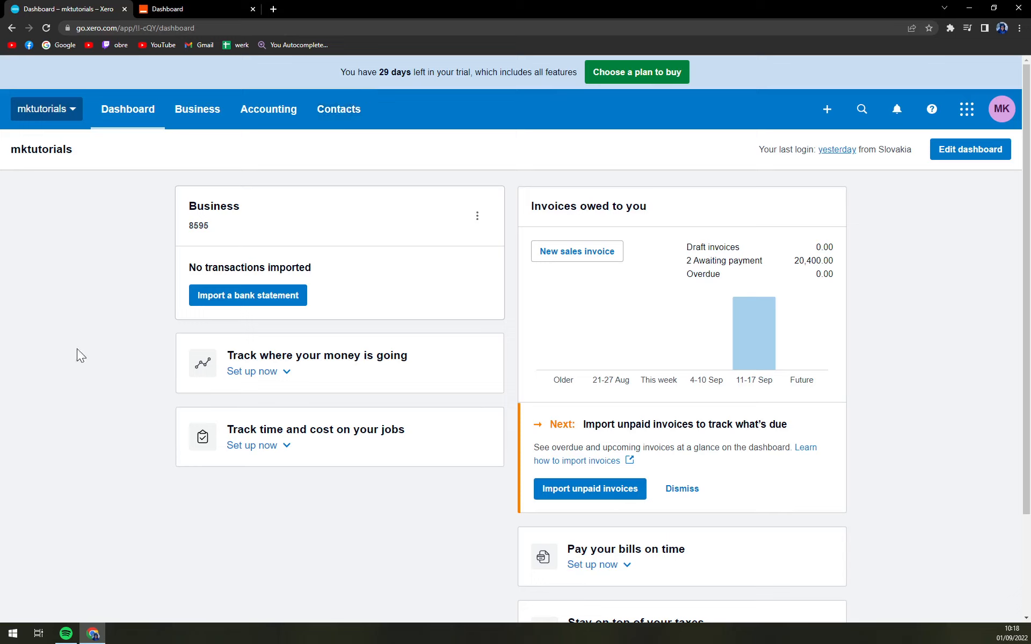
Switch to Zapier and create a new Zap with Xero as the trigger app and New Purchase Order as its event.
left_click(189, 16)
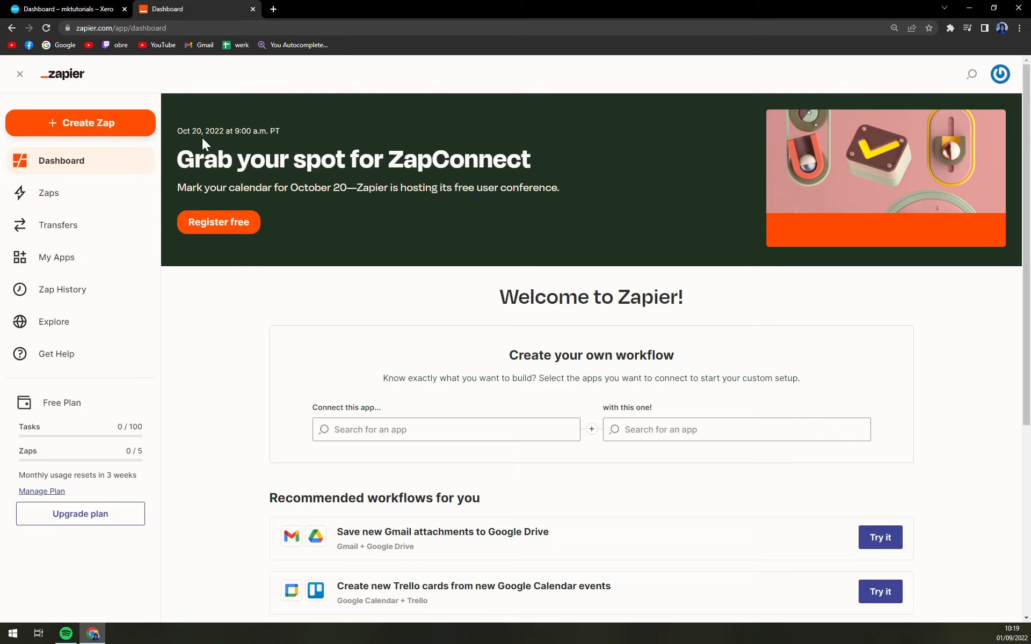
left_click(60, 130)
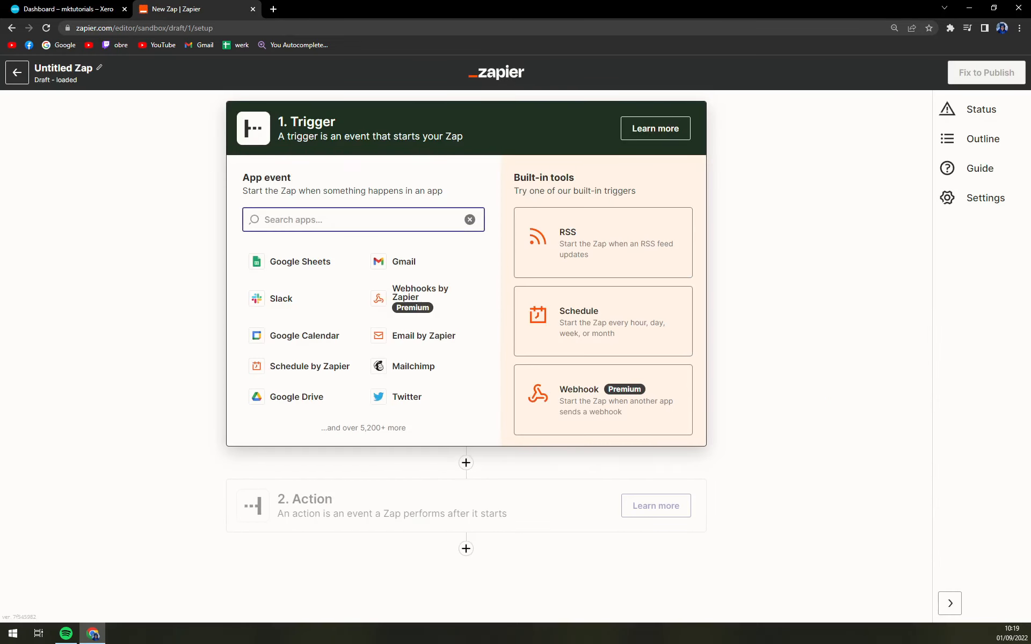
type("xero")
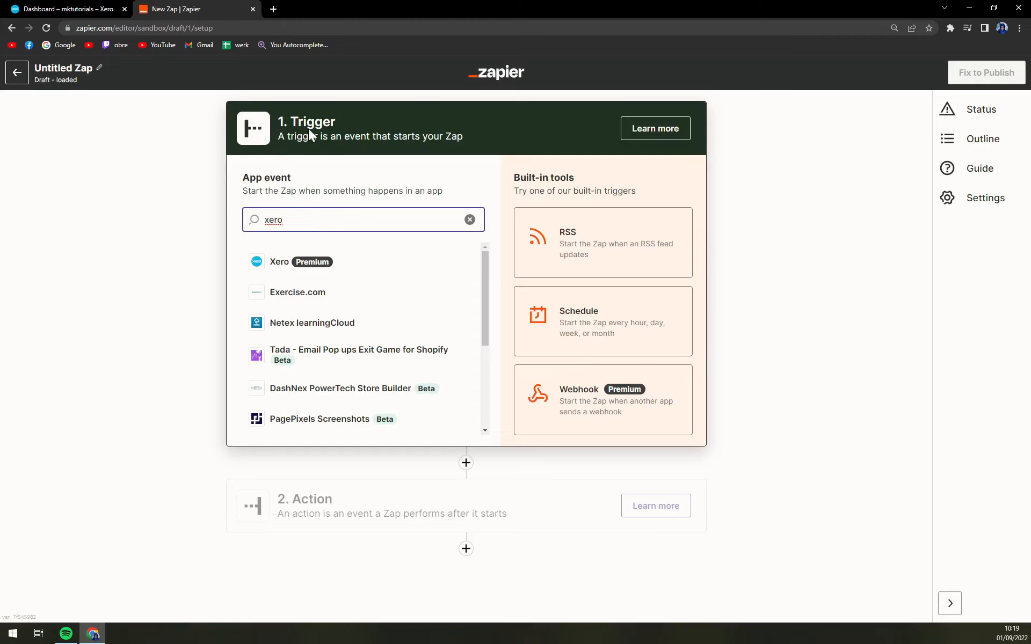
left_click(285, 270)
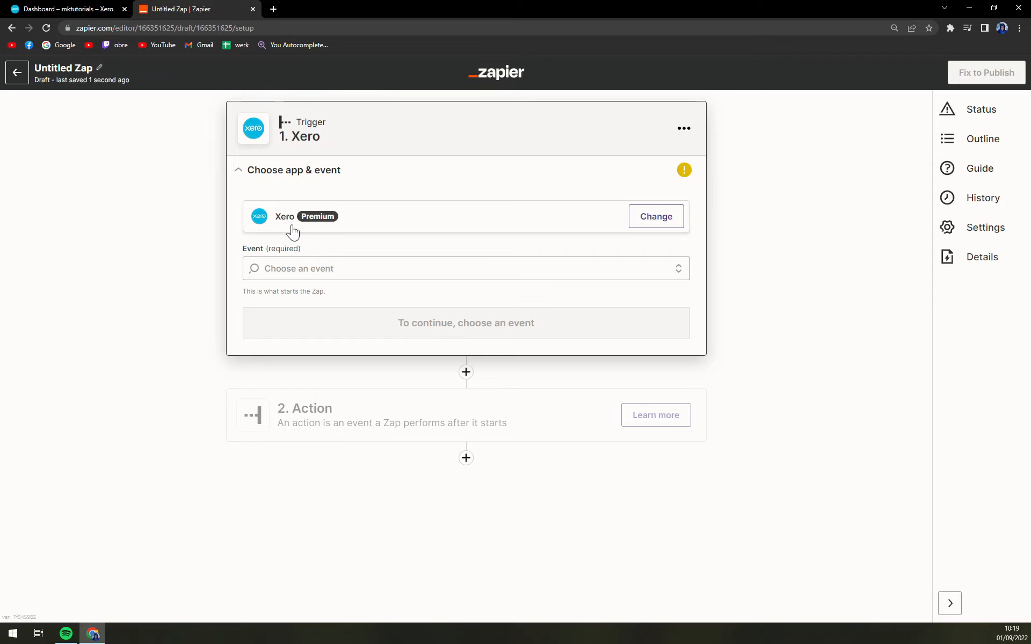
left_click(346, 268)
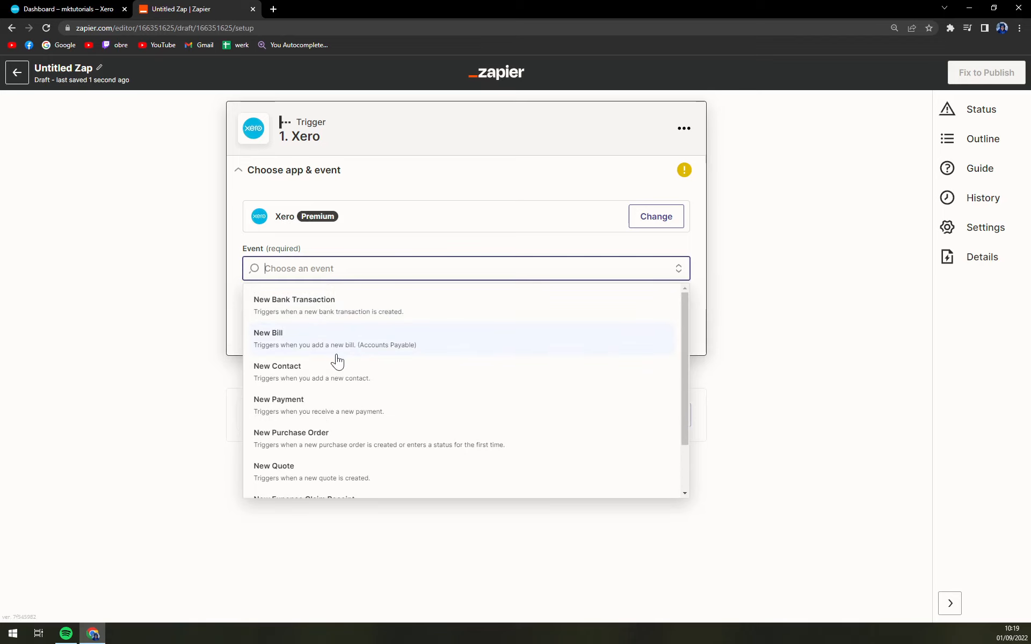
left_click(365, 446)
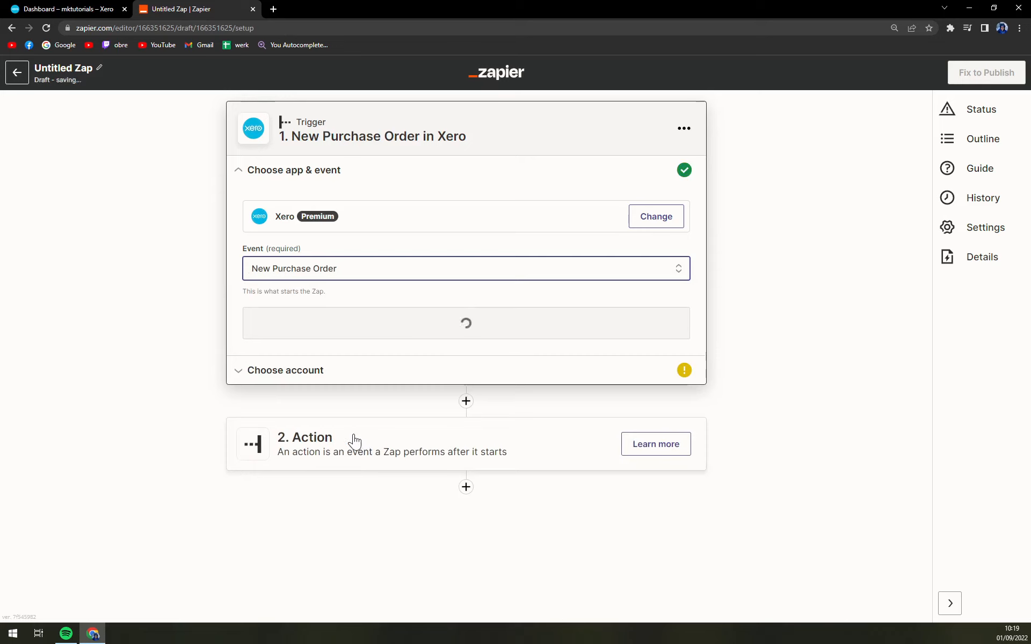
left_click(408, 325)
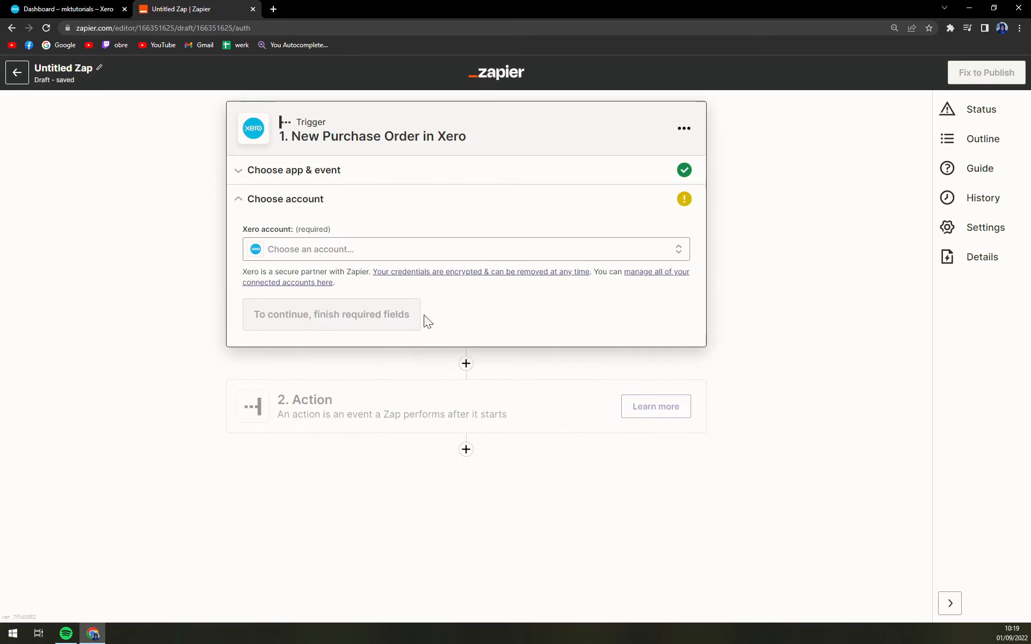
Choose the existing Xero account for the trigger and continue to the trigger setup.
left_click(305, 250)
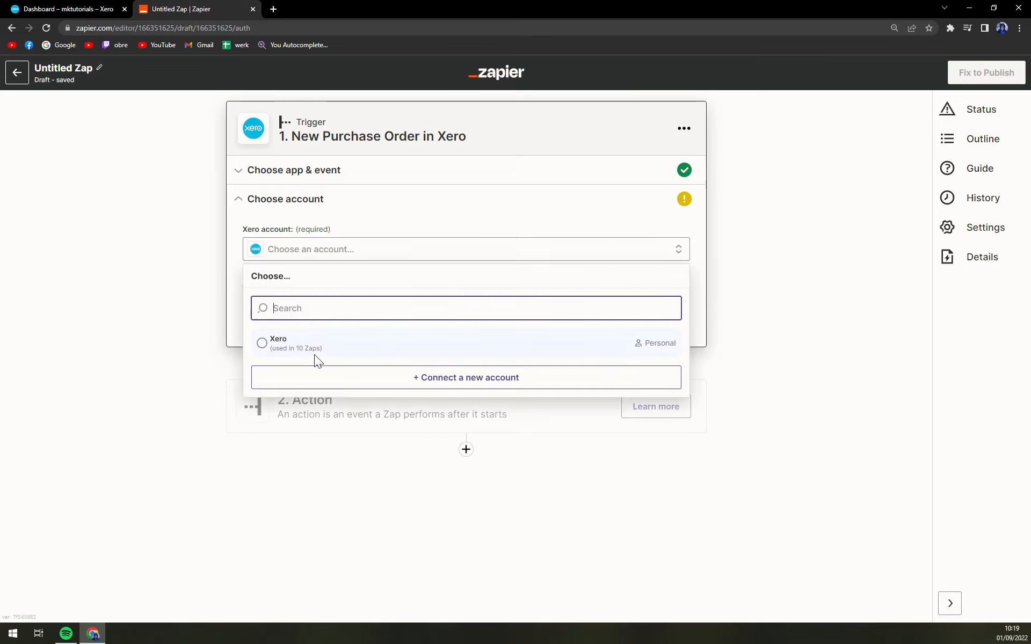
left_click(230, 333)
left_click(290, 255)
left_click(343, 346)
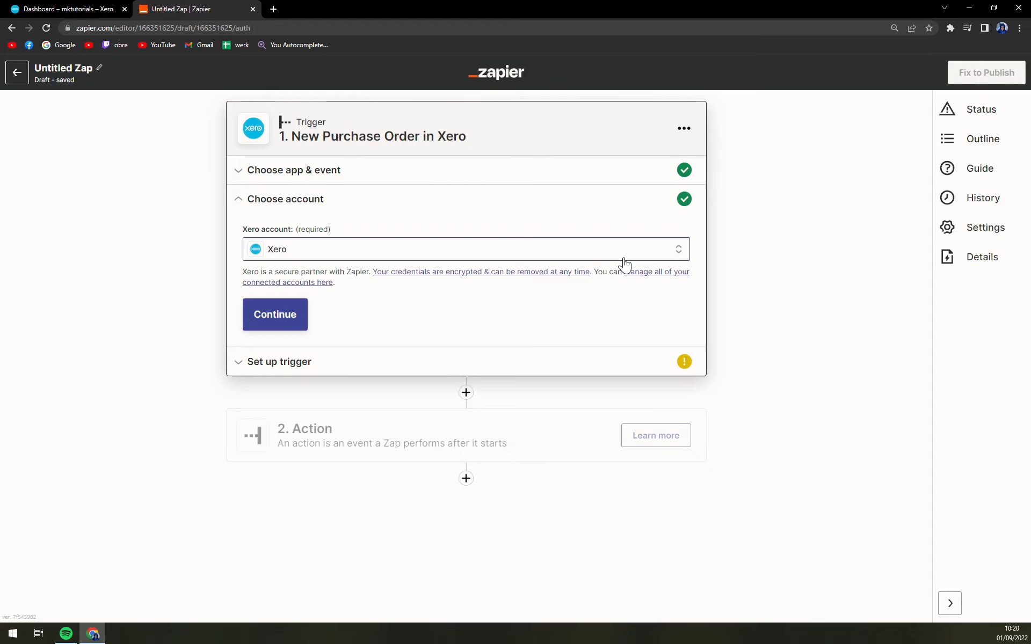
left_click(290, 322)
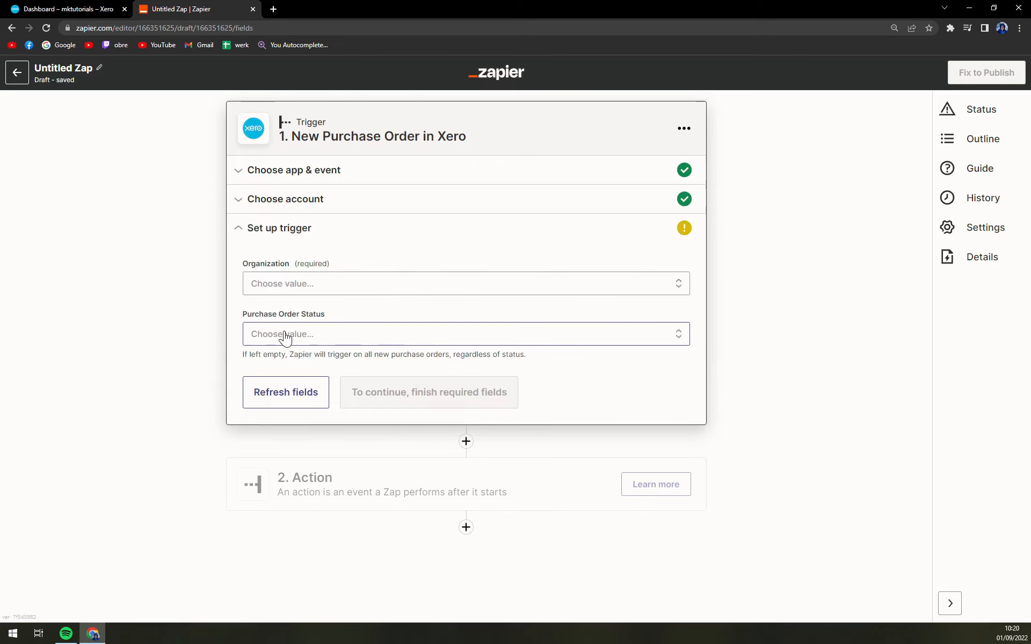
Set the trigger's organization to mktutorials and the purchase order status to Authorized, and continue to the trigger test.
left_click(273, 283)
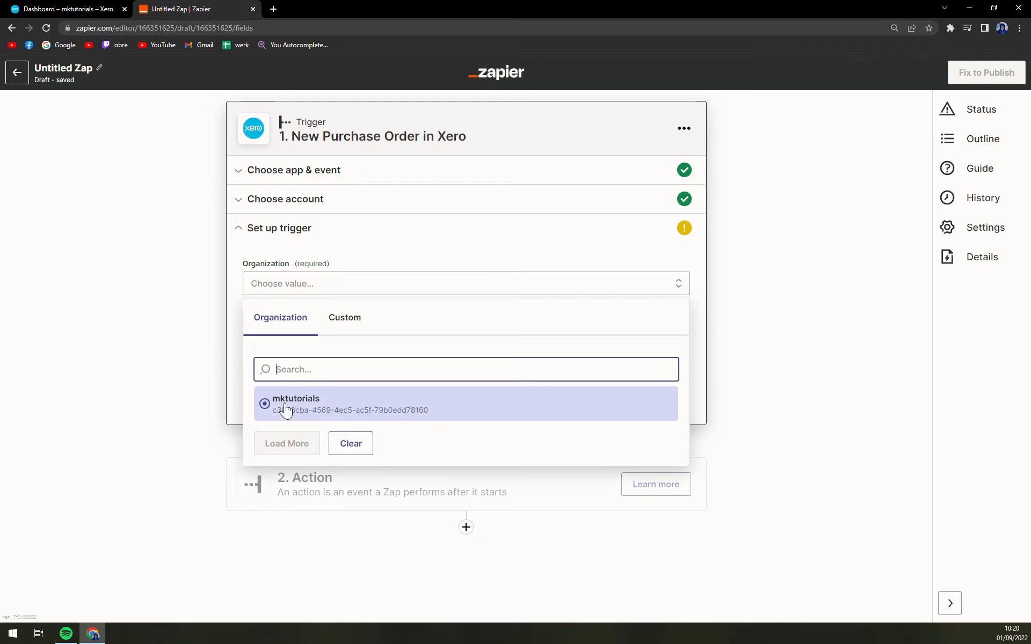
left_click(284, 410)
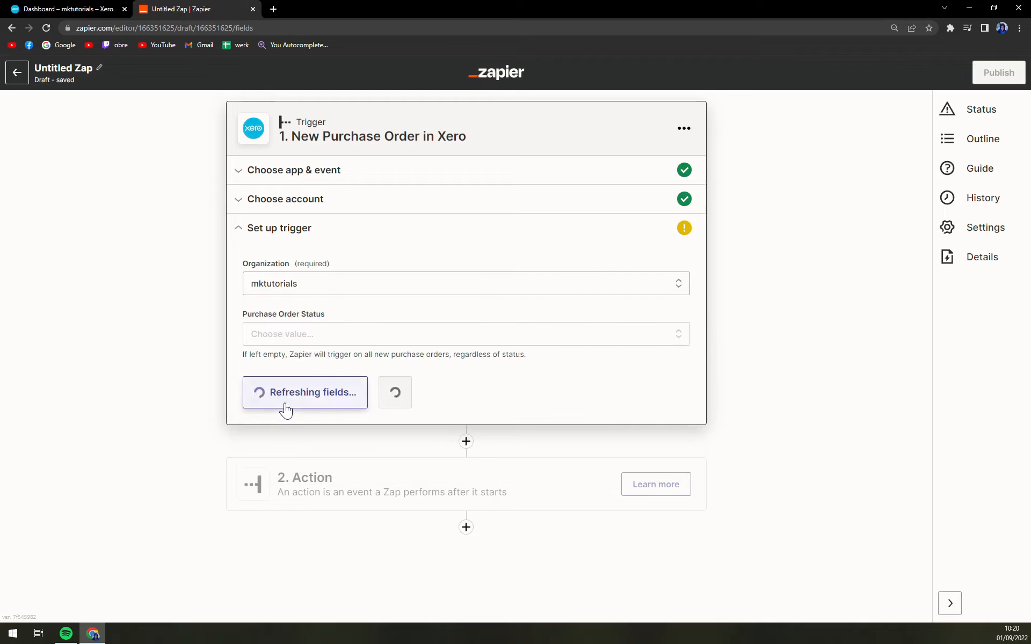
left_click(295, 339)
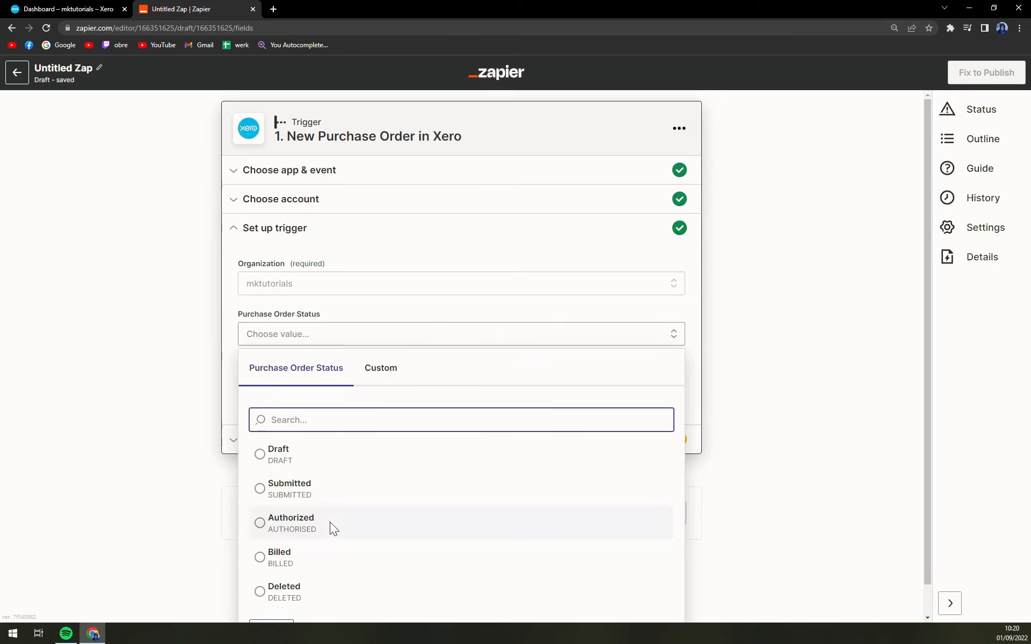
left_click(327, 526)
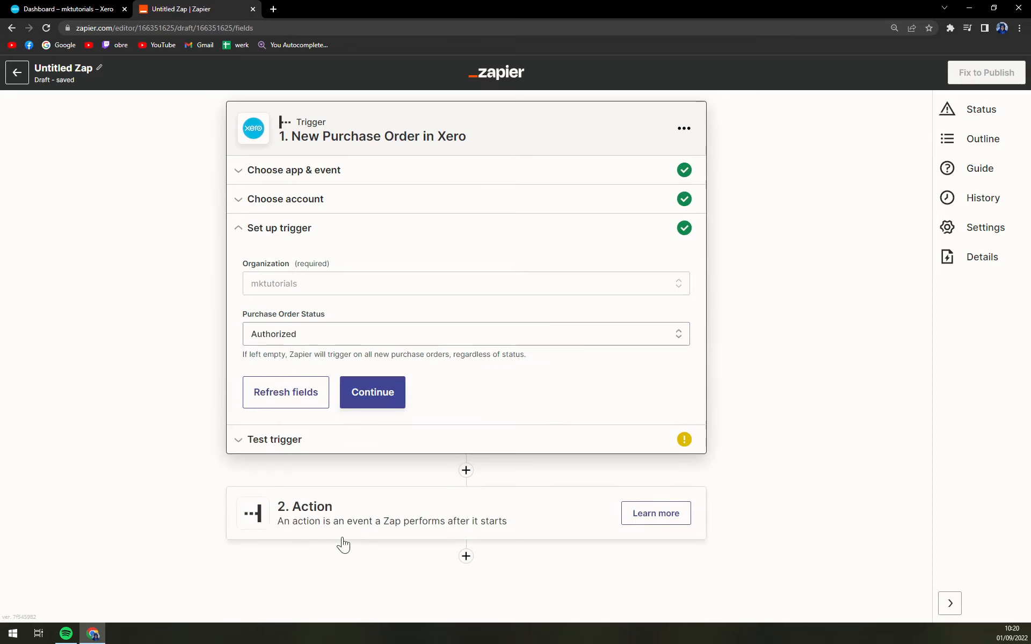
left_click(267, 342)
scroll(298, 462, "down", 1)
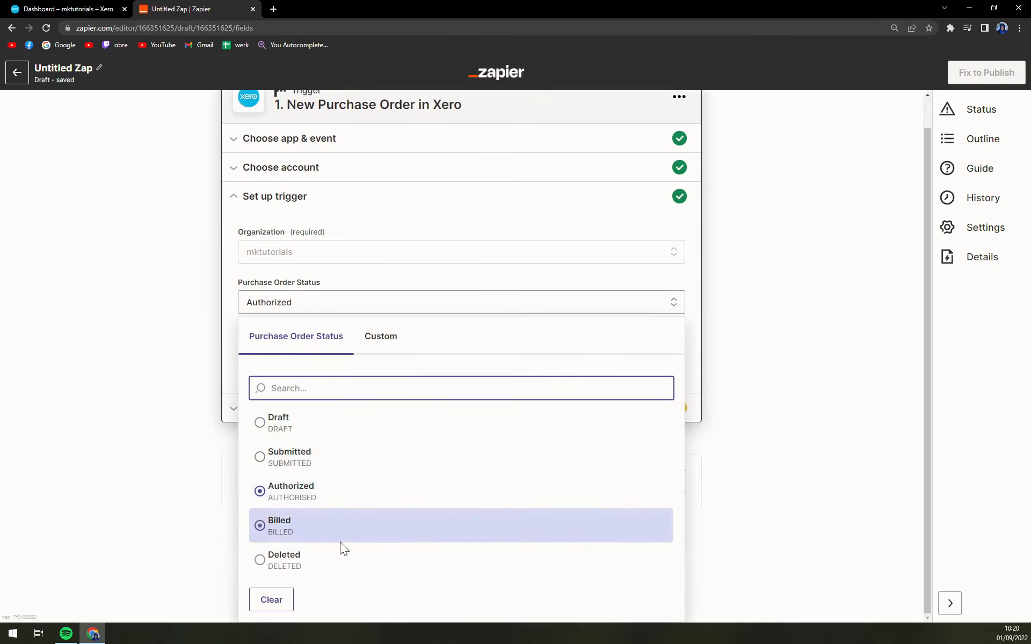
left_click(142, 427)
left_click(380, 398)
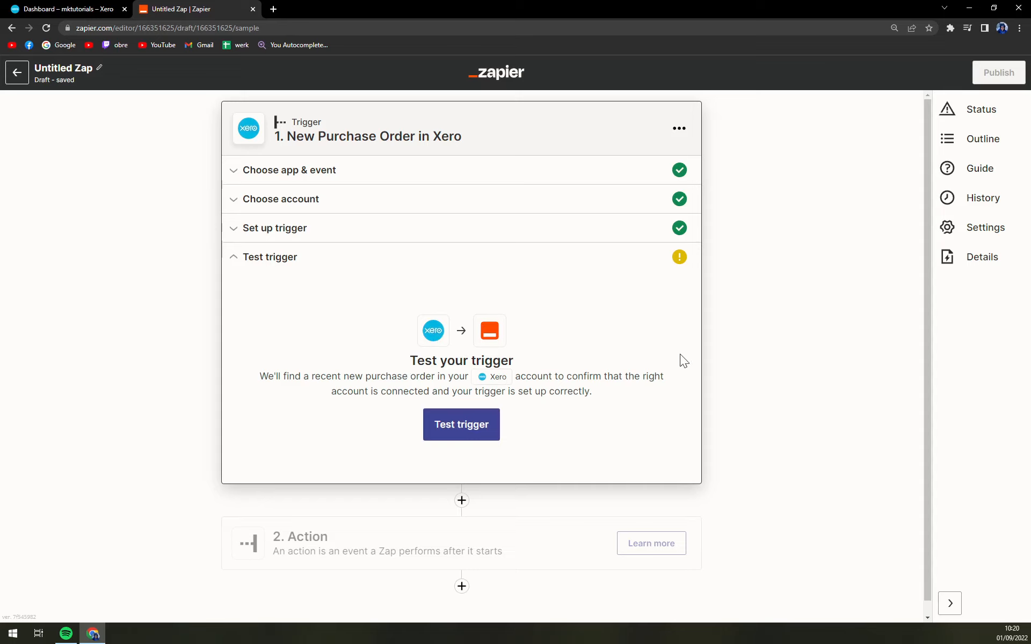
Test the Xero trigger, review the sample purchase order's fields and line items, and continue to the action.
left_click(475, 432)
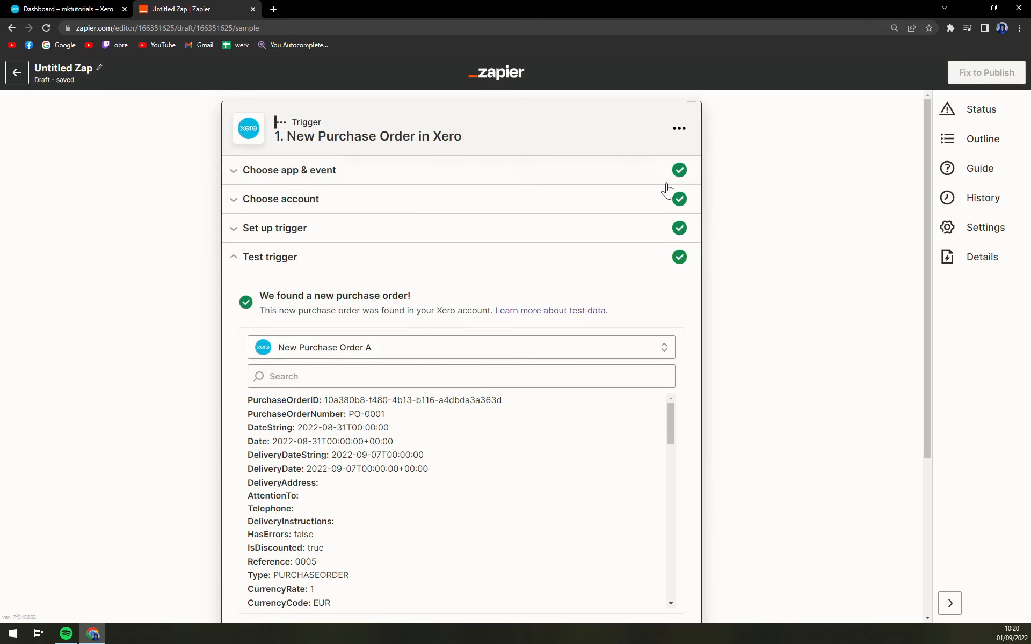
scroll(663, 207, "down", 4)
scroll(704, 214, "up", 4)
scroll(666, 399, "down", 10)
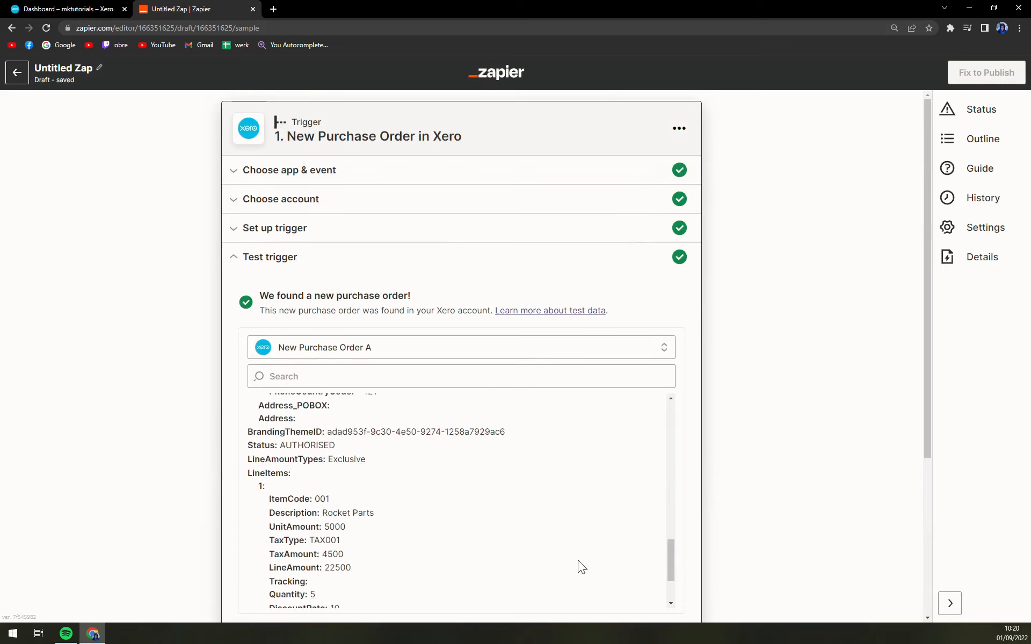
scroll(748, 531, "down", 4)
left_click(416, 424)
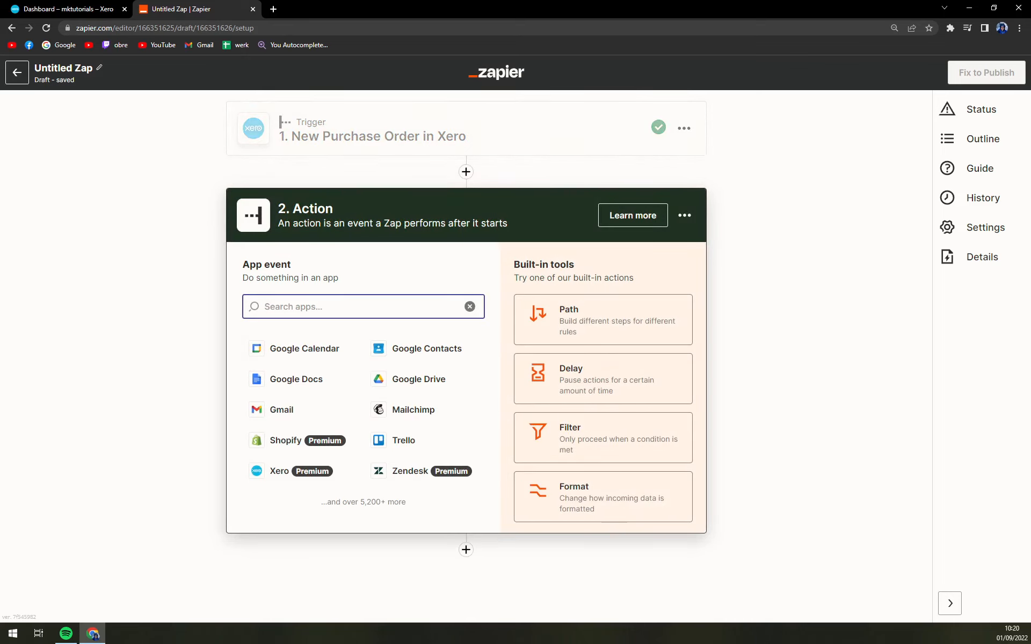
Choose WooCommerce as the action app with the Create Order event and continue to the account selection.
type("wooco")
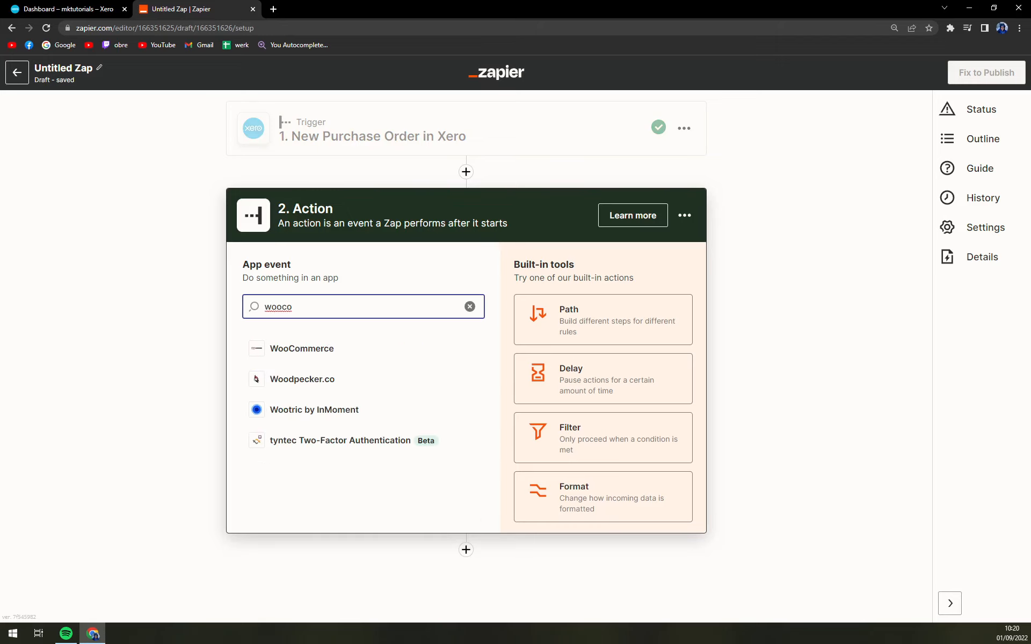
left_click(327, 358)
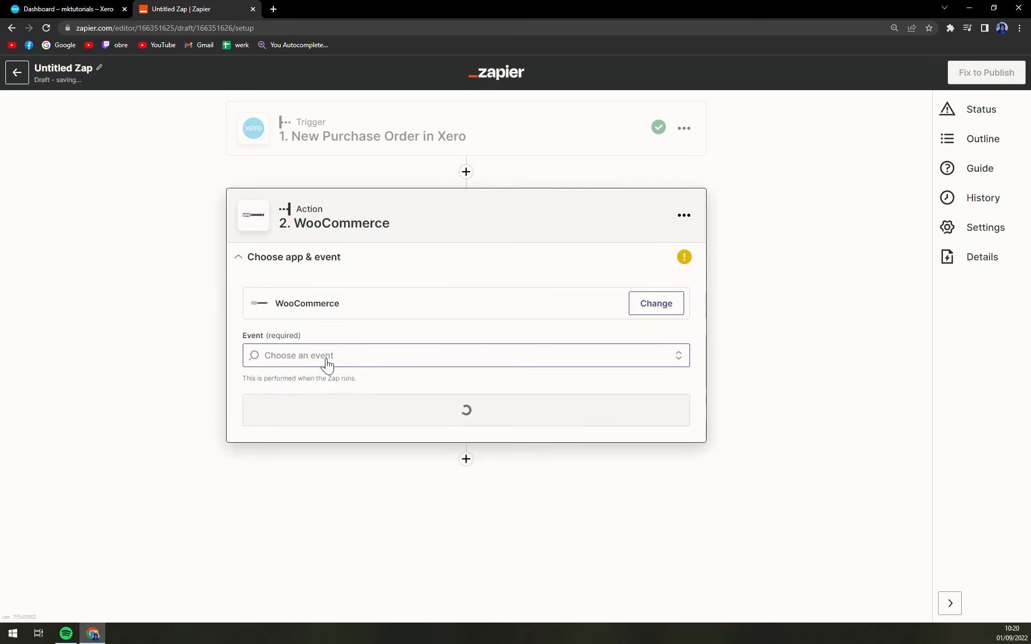
left_click(333, 356)
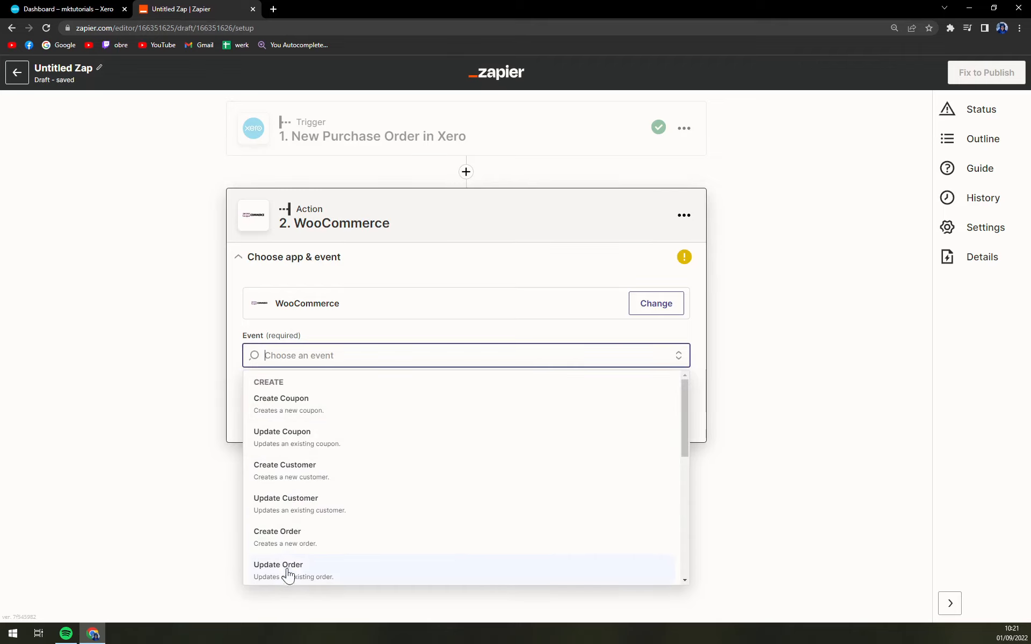
left_click(284, 548)
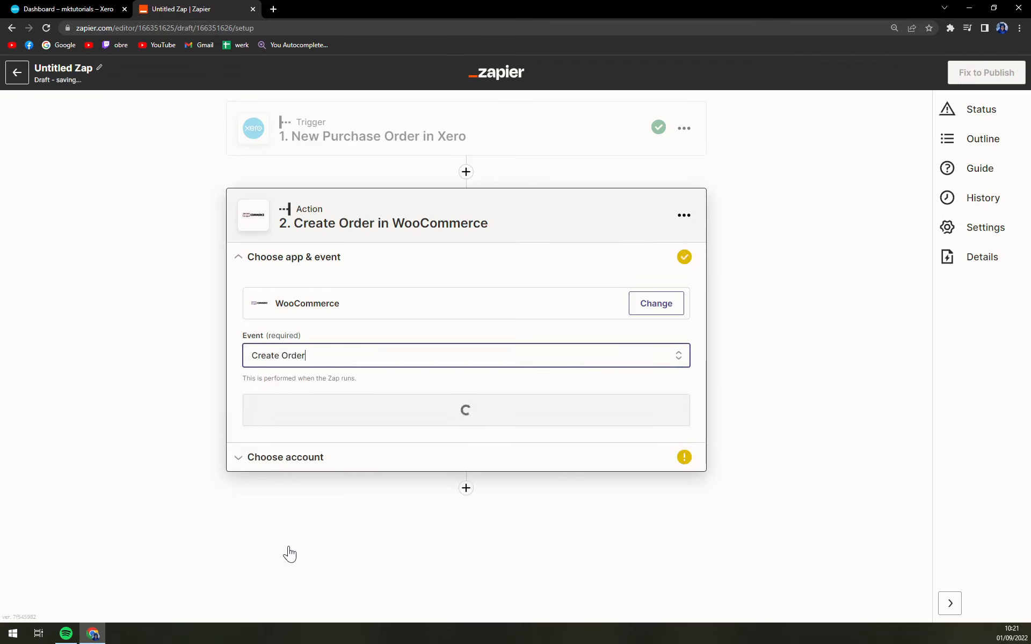
left_click(469, 424)
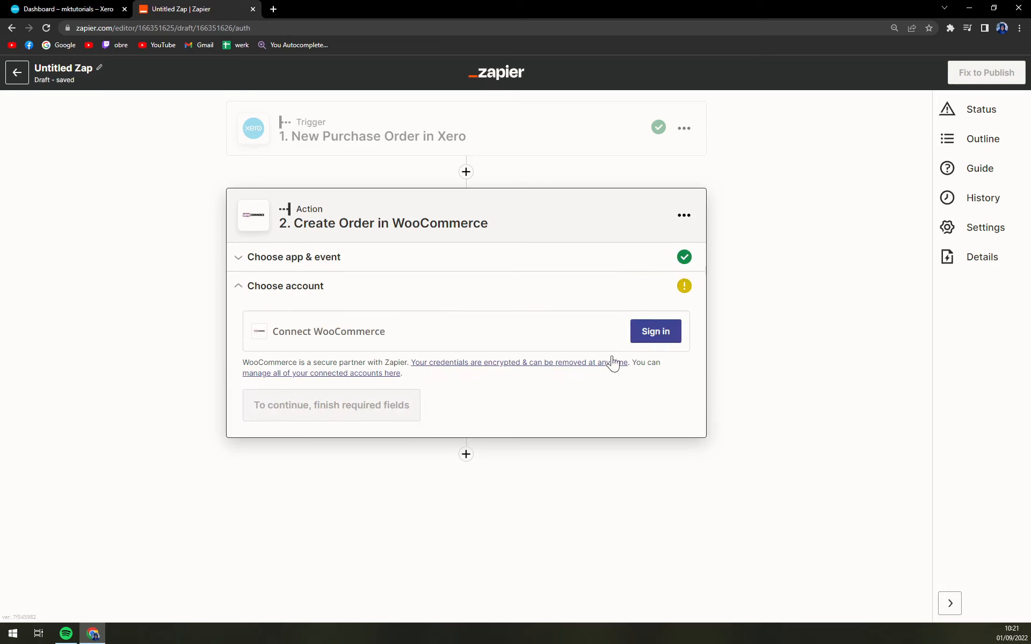
Open the WooCommerce account connection form and examine its plugin requirements and Website URL, Username and Password fields.
left_click(646, 342)
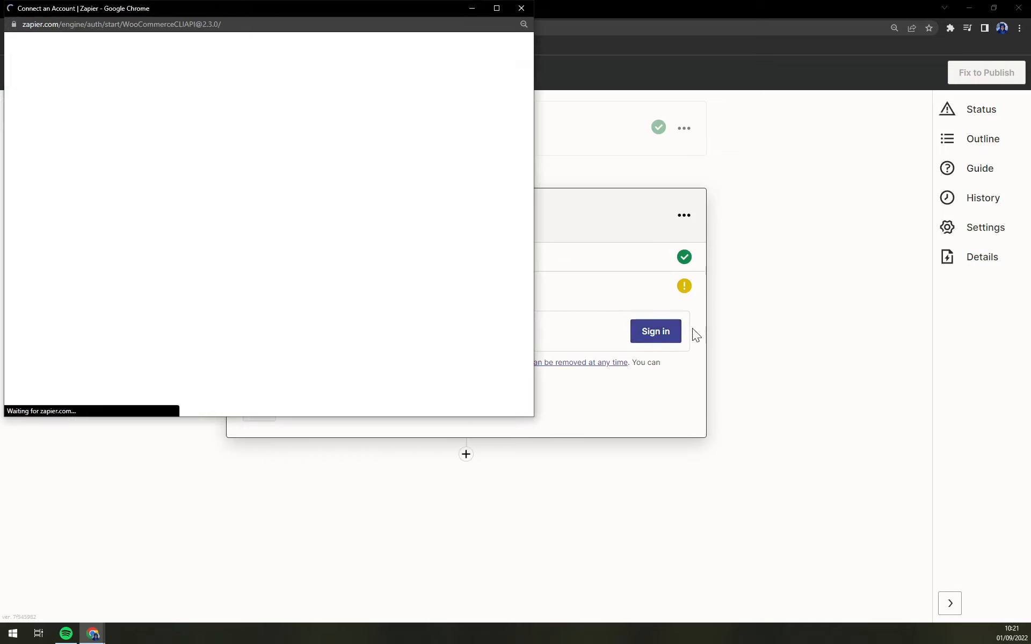
scroll(380, 318, "down", 2)
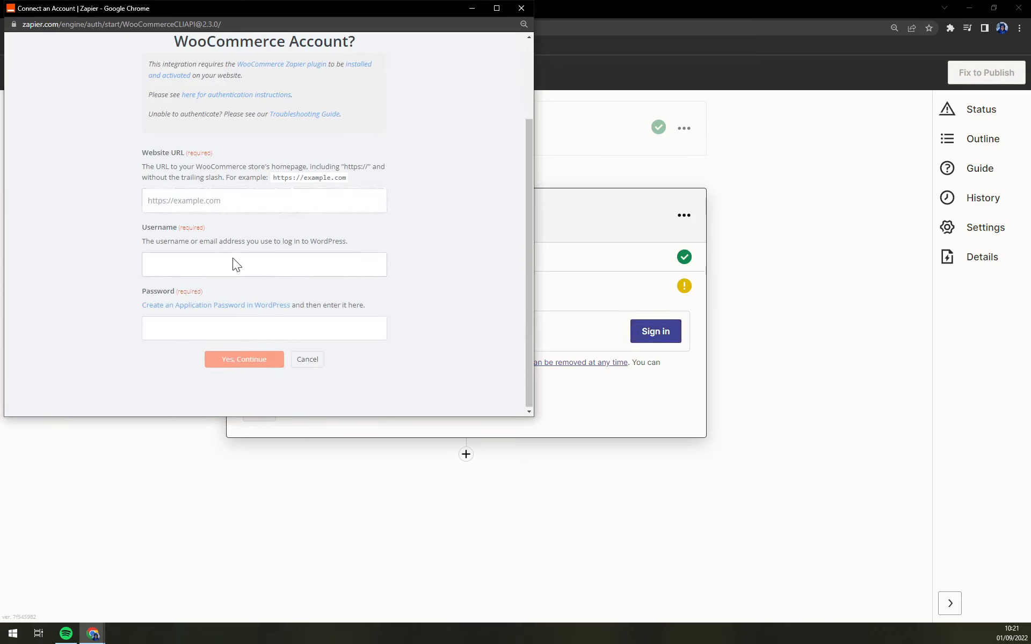
scroll(156, 349, "up", 2)
scroll(156, 350, "down", 2)
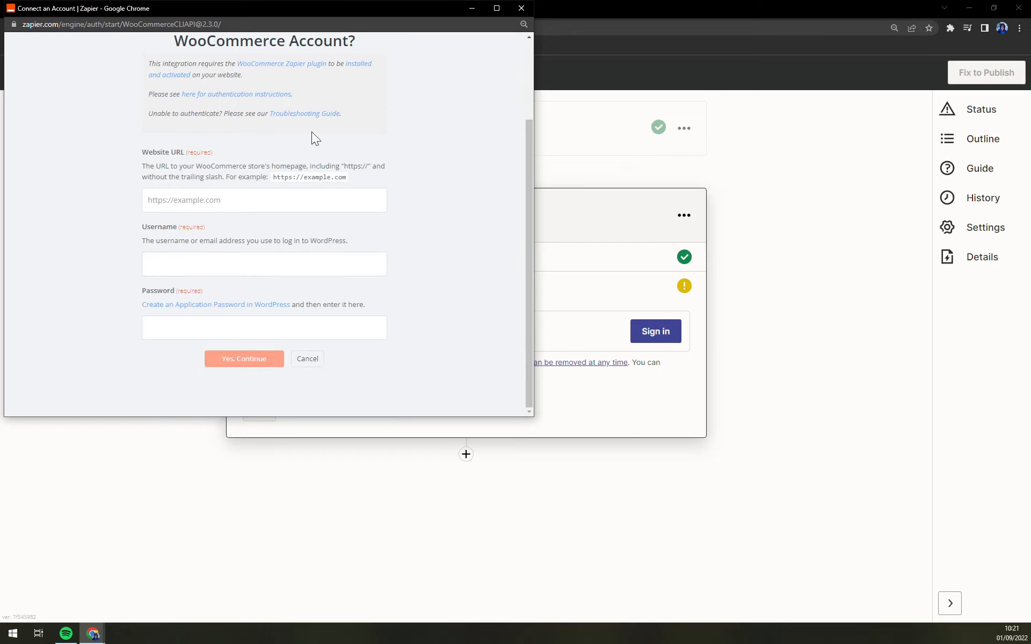
left_click(212, 263)
left_click(193, 328)
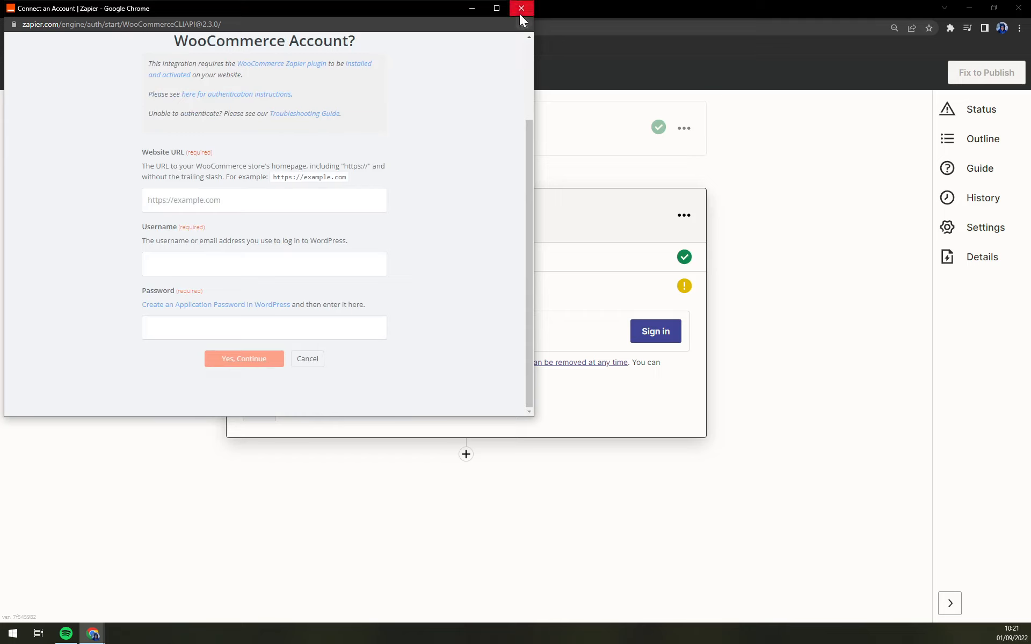